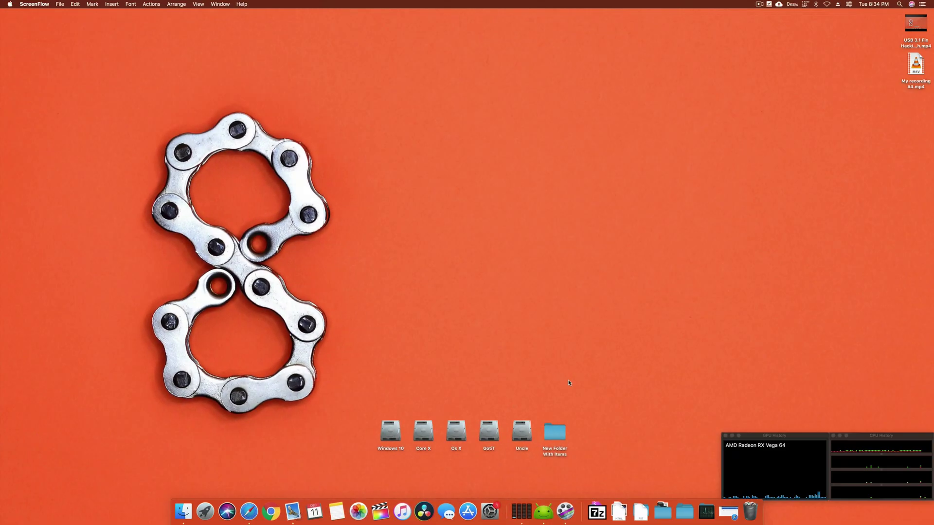
# Step: Show About This Mac, listing macOS Mojave 10.14.2 and Radeon RX Vega 64 graphics
pyautogui.click(10, 4)
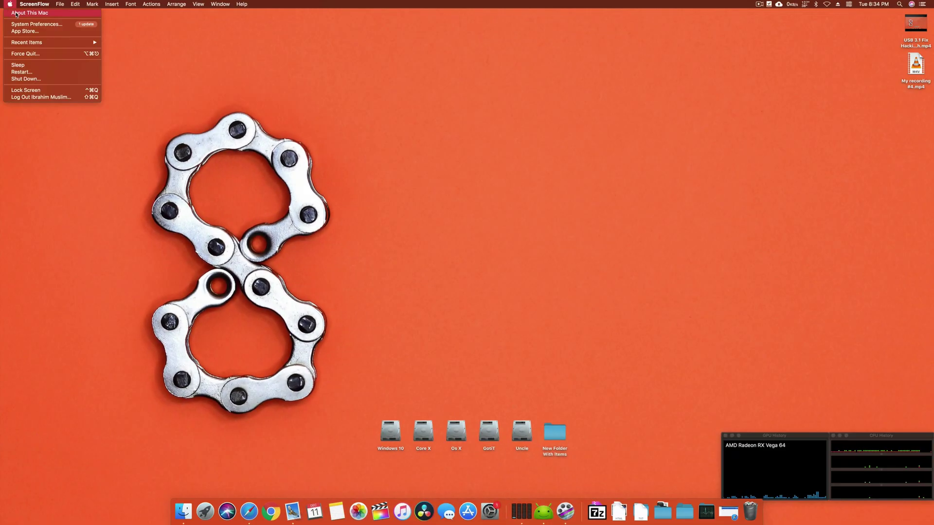
pyautogui.click(16, 14)
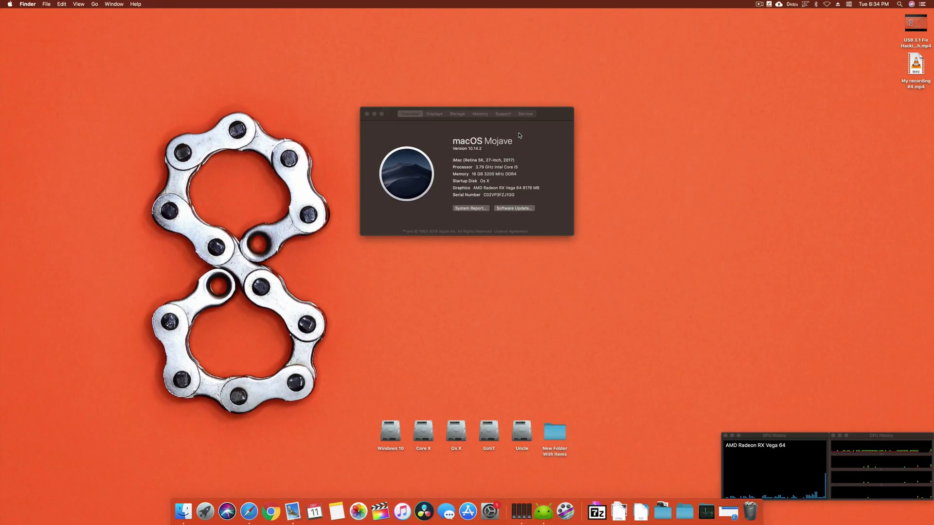
pyautogui.moveTo(534, 118); pyautogui.dragTo(544, 176)
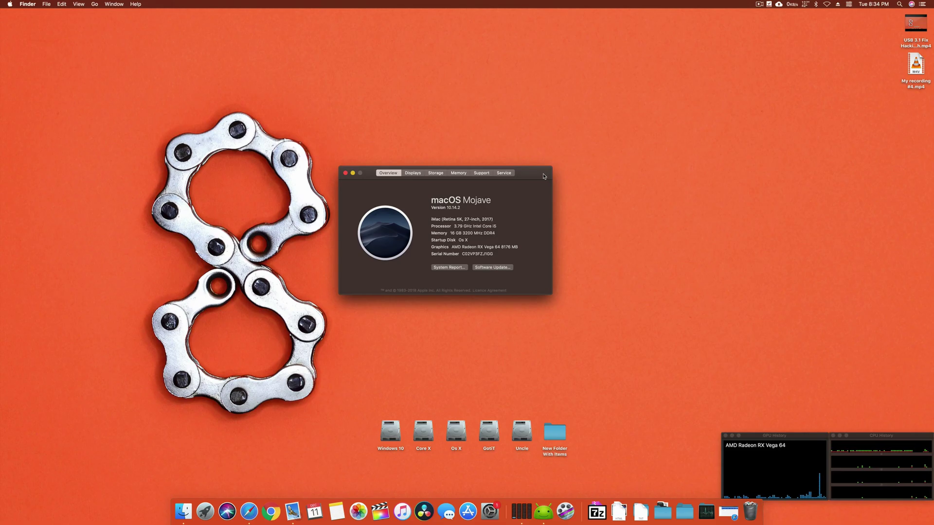
pyautogui.moveTo(537, 174); pyautogui.dragTo(545, 157)
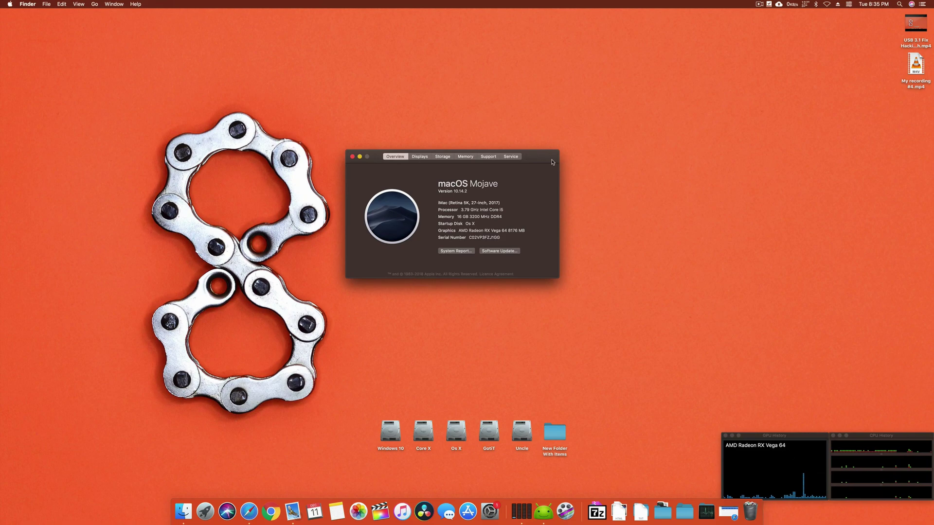
# Step: Reposition the About This Mac window lower left on the desktop
pyautogui.moveTo(553, 162); pyautogui.dragTo(607, 170)
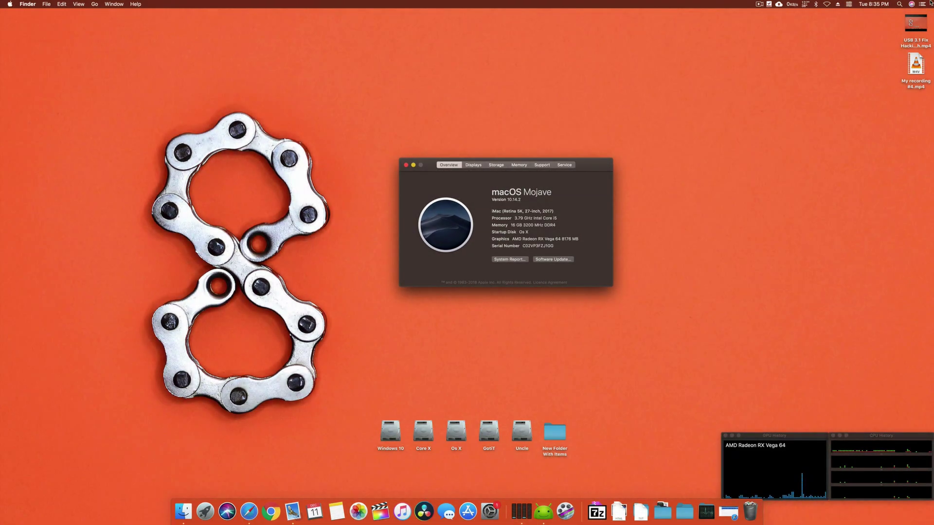
pyautogui.click(922, 4)
pyautogui.click(905, 22)
pyautogui.moveTo(584, 170); pyautogui.dragTo(553, 222)
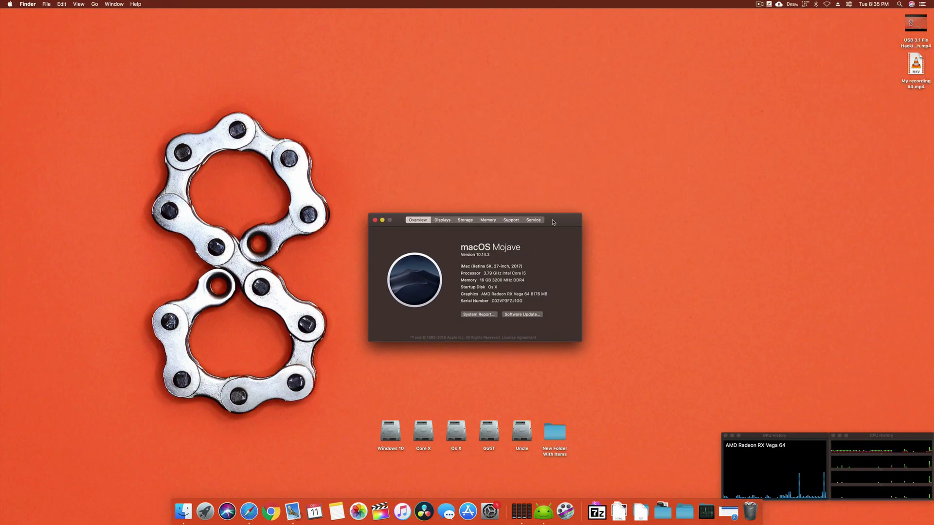
pyautogui.click(10, 4)
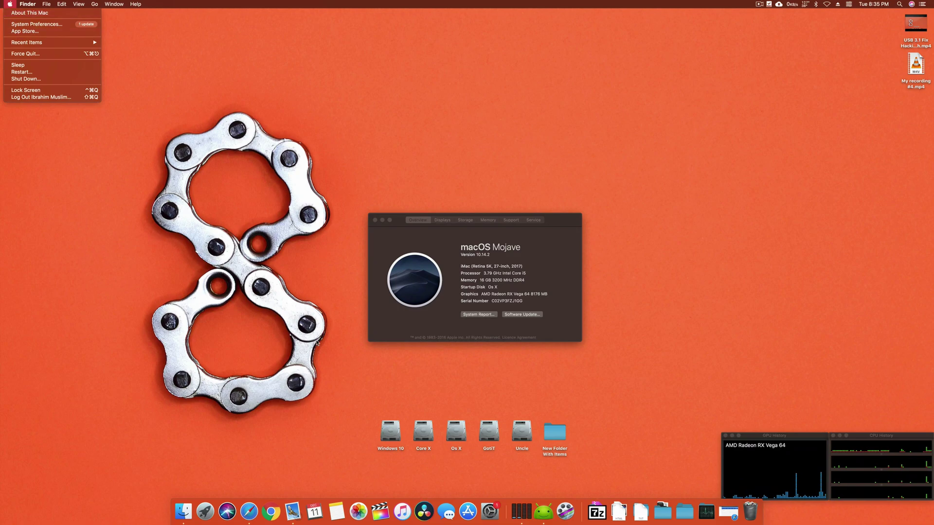
# Step: Launch Clover Configurator from Launchpad by searching 'clo'
pyautogui.click(253, 403)
pyautogui.click(205, 512)
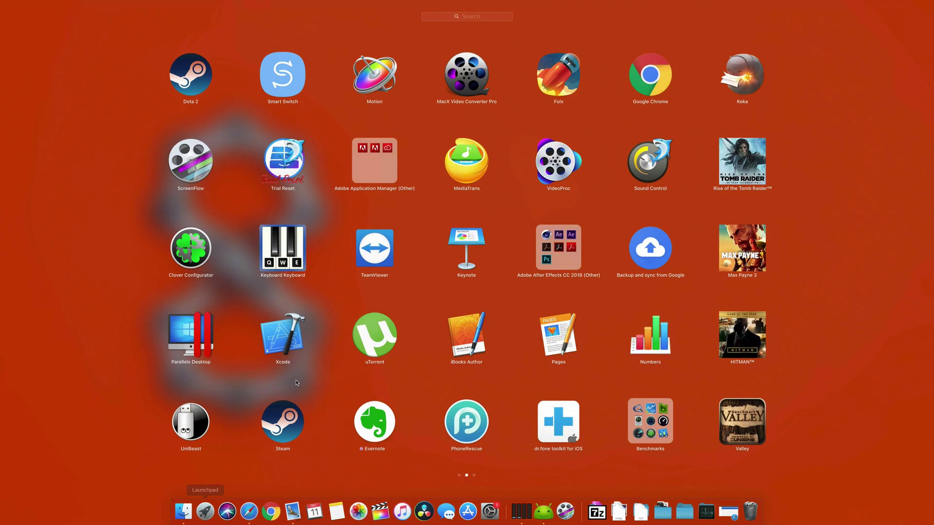
pyautogui.hscroll(3, 298, 377)
pyautogui.click(436, 403)
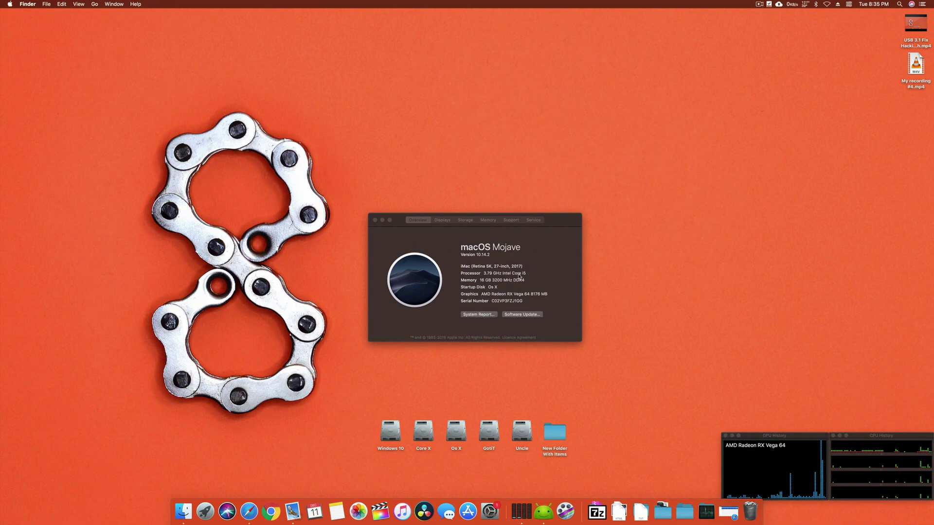
pyautogui.click(213, 513)
pyautogui.write('clo')
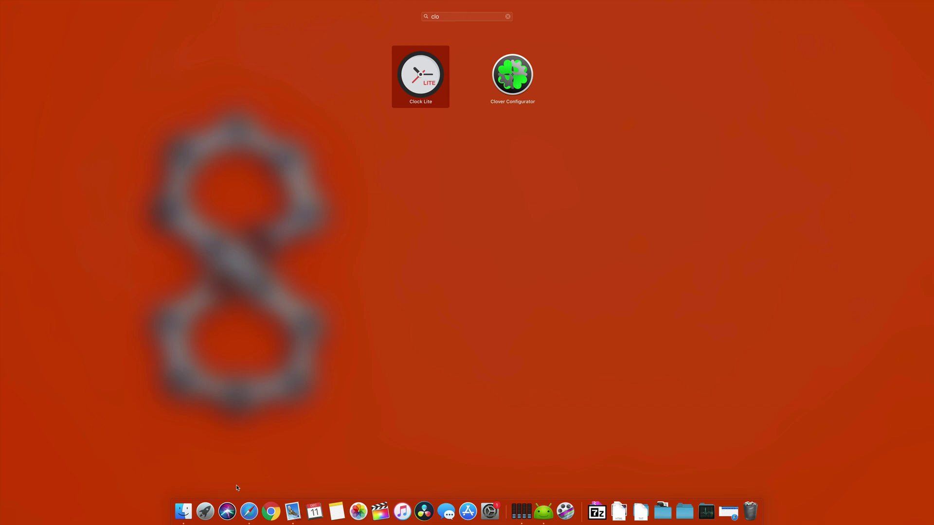
pyautogui.press('Right')
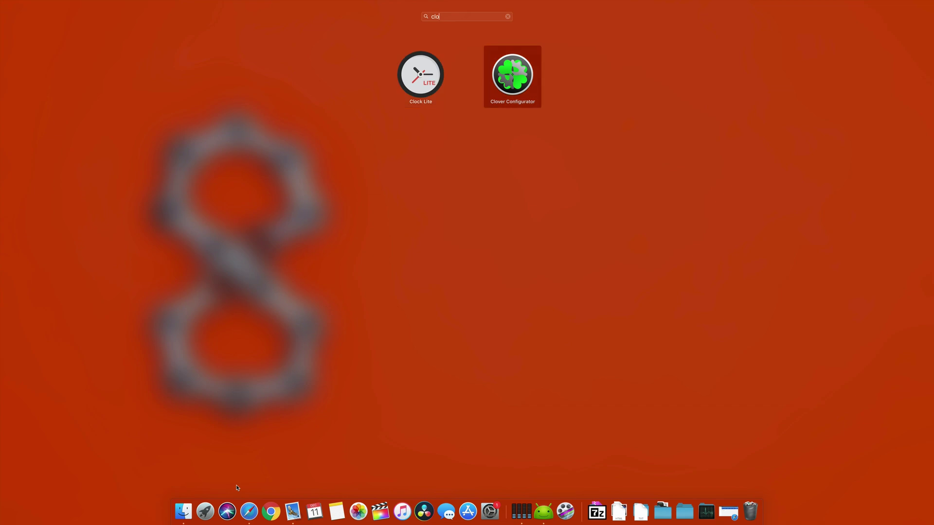
pyautogui.press('Return')
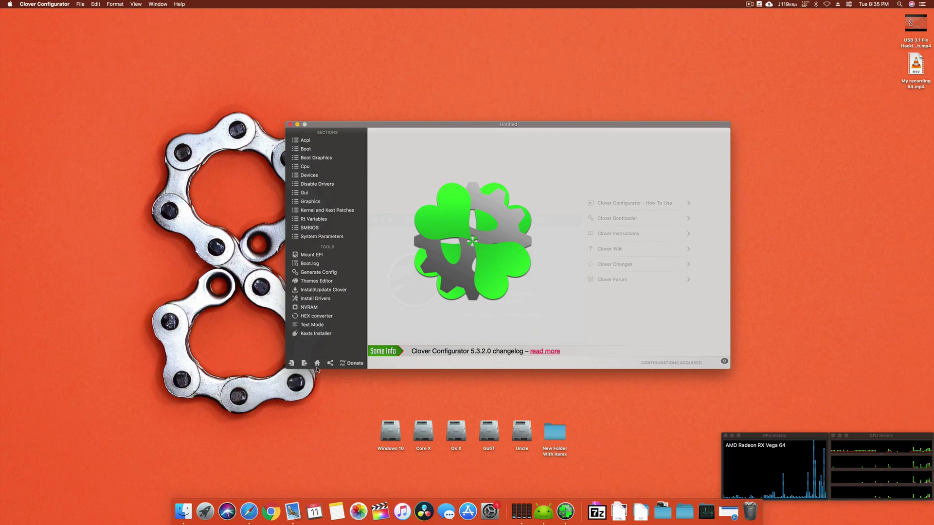
# Step: Arrange Clover Configurator upper left and the About This Mac window to the right
pyautogui.moveTo(551, 125); pyautogui.dragTo(323, 113)
pyautogui.click(563, 225)
pyautogui.moveTo(563, 225); pyautogui.dragTo(569, 197)
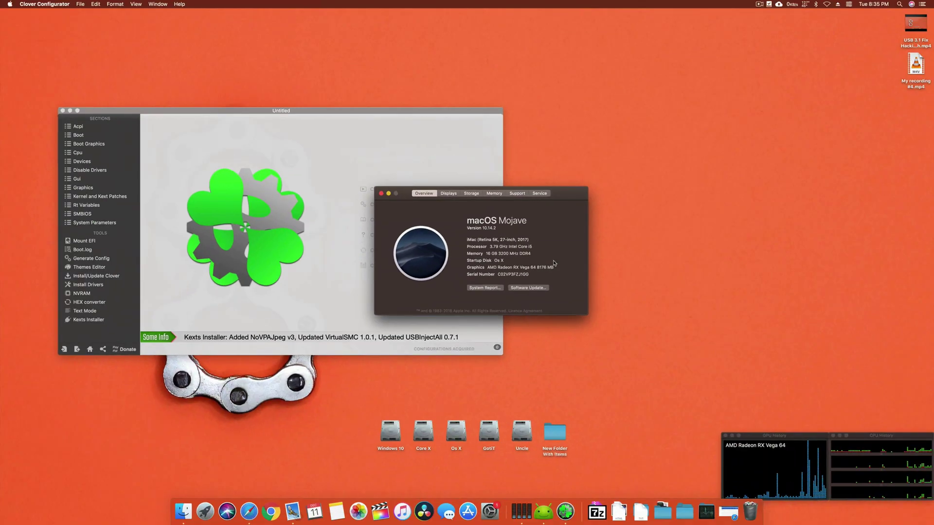
pyautogui.moveTo(548, 215); pyautogui.dragTo(673, 214)
pyautogui.click(274, 174)
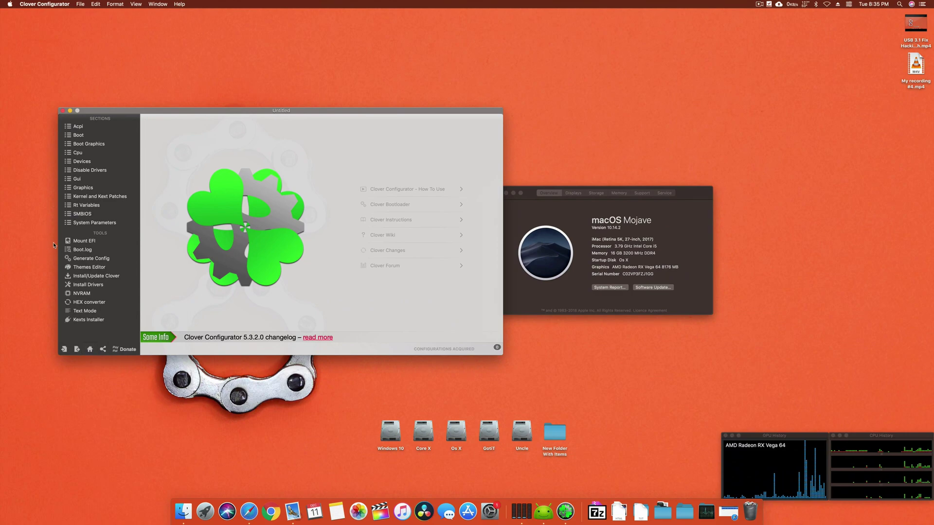
# Step: Mount the APFS drive's EFI partition (disk0s1) with the admin password and return home
pyautogui.click(78, 240)
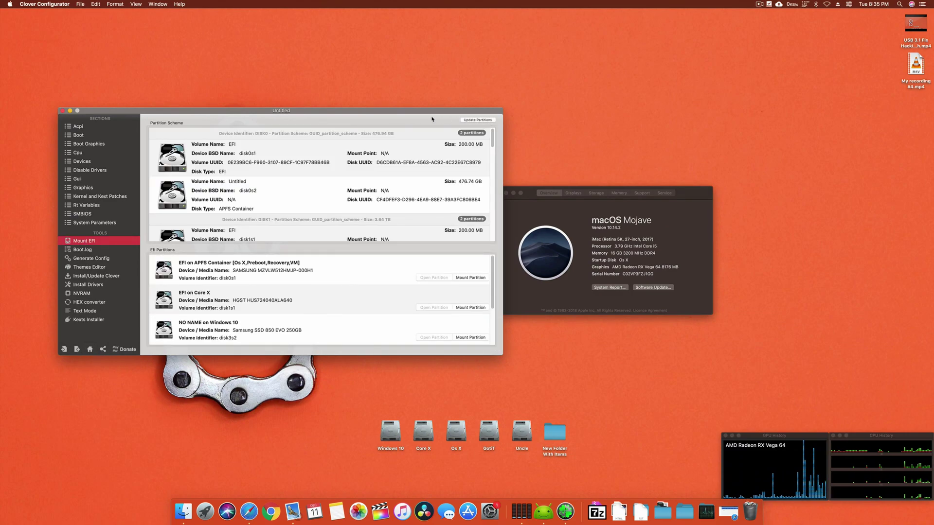
pyautogui.moveTo(433, 236); pyautogui.dragTo(600, 230)
pyautogui.click(629, 272)
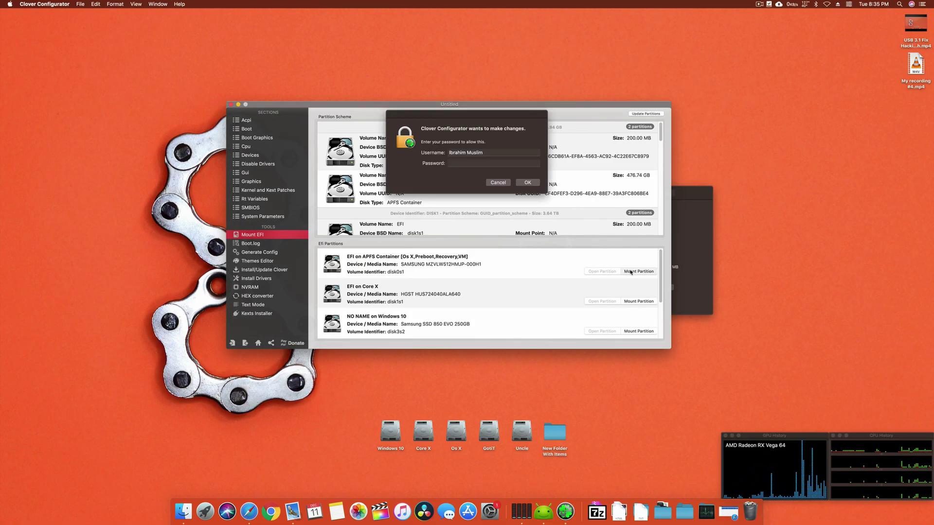
pyautogui.press('Return')
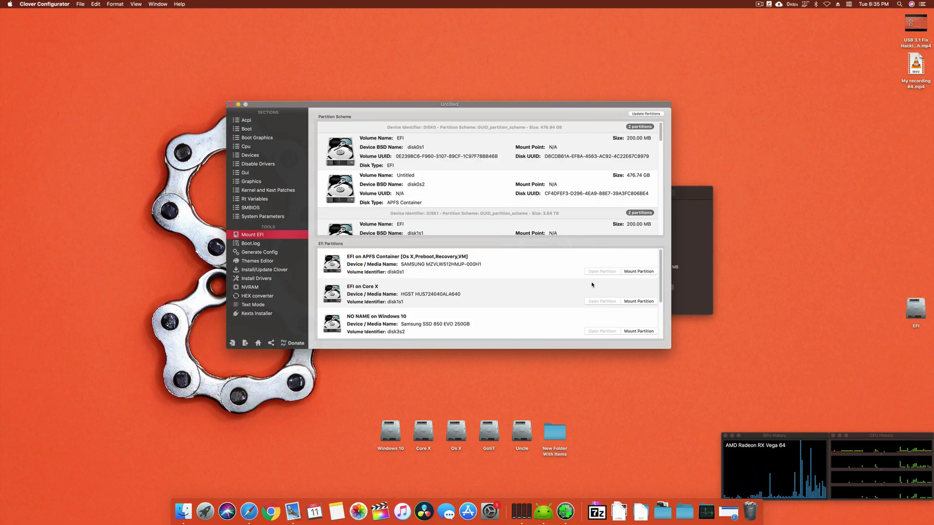
pyautogui.click(257, 342)
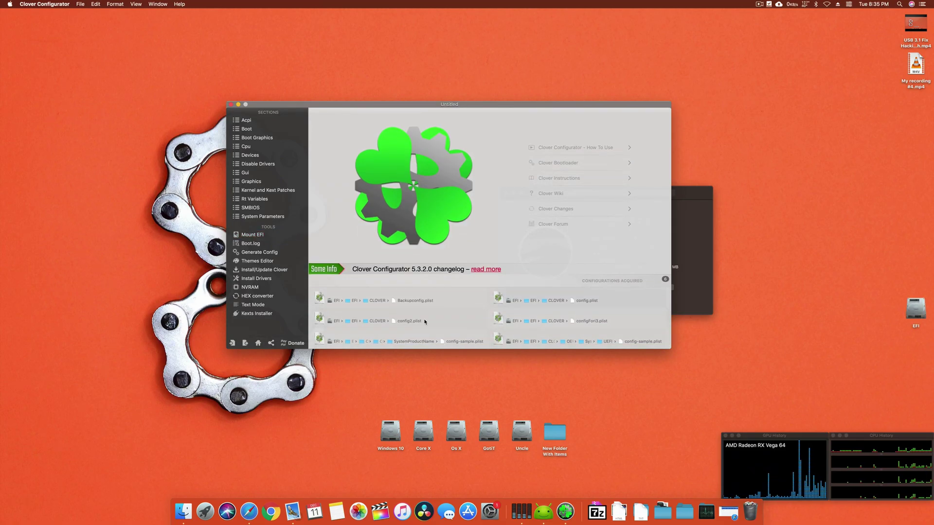
# Step: Open EFI/CLOVER config.plist and view Devices Properties: PP_PhmSoftPowerPlayTable DATA and model AMD Radeon RX Vega 64
pyautogui.doubleClick(582, 302)
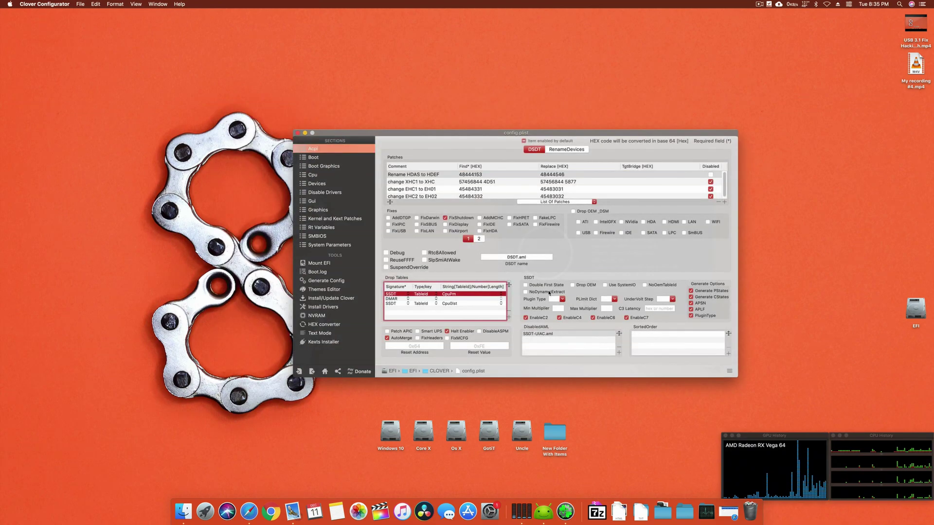
pyautogui.click(339, 159)
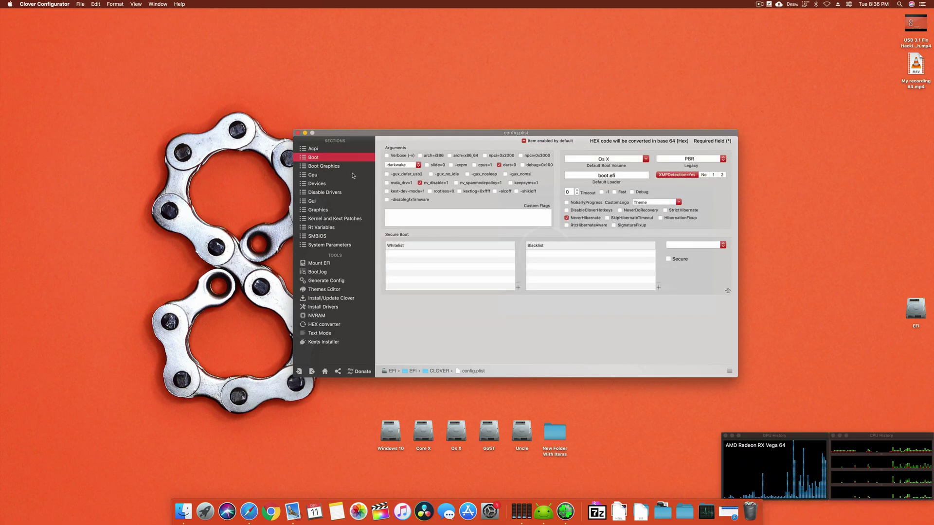
pyautogui.click(339, 191)
pyautogui.click(339, 185)
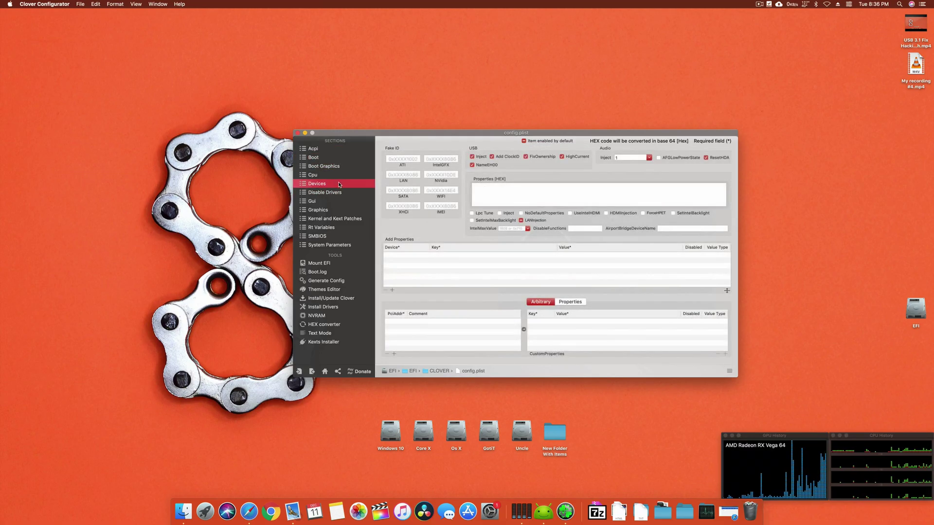
pyautogui.click(569, 302)
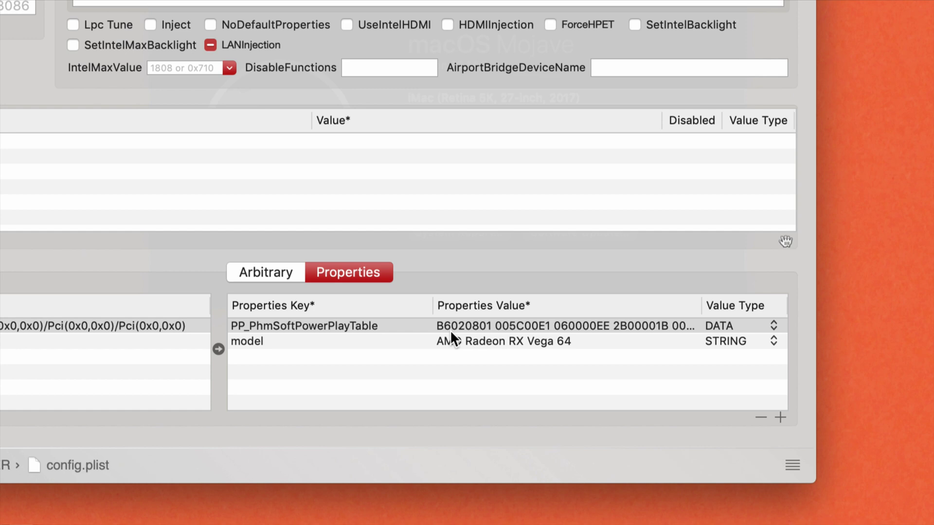
pyautogui.click(408, 345)
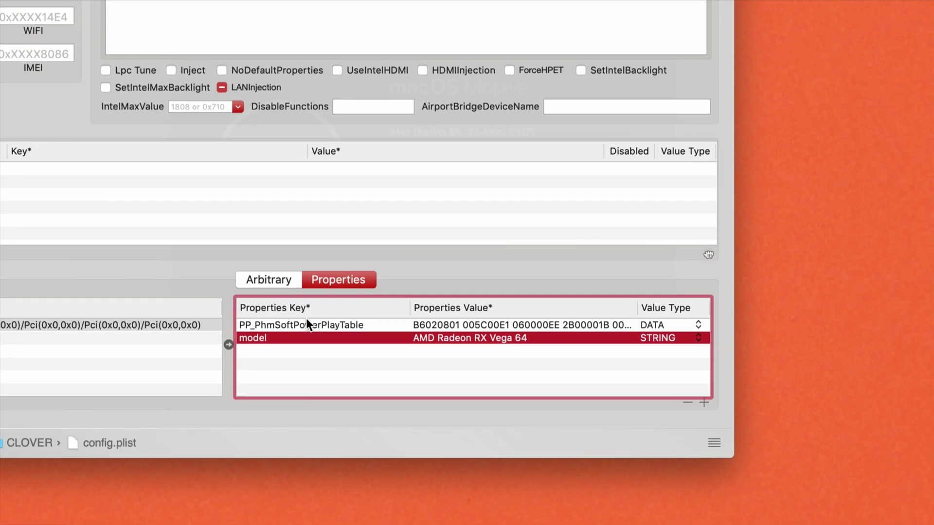
pyautogui.click(311, 326)
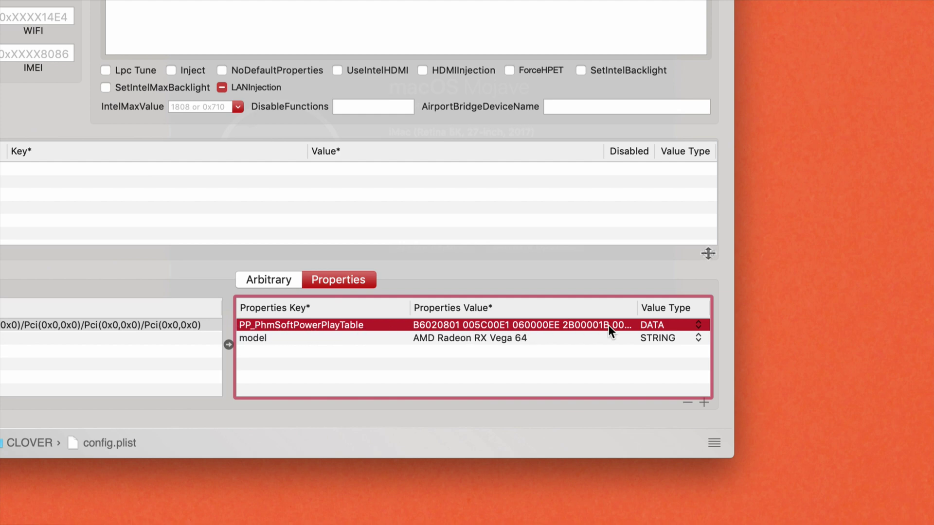
pyautogui.doubleClick(515, 325)
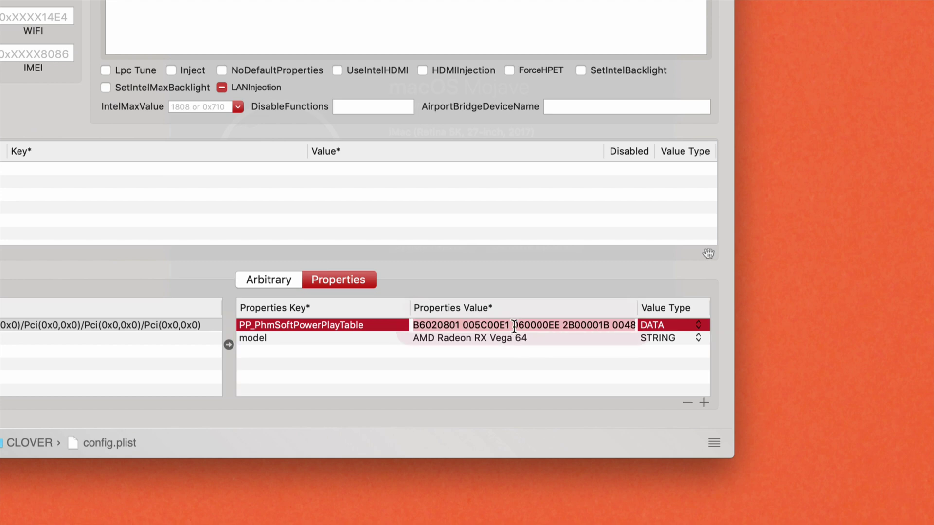
pyautogui.moveTo(509, 325); pyautogui.dragTo(734, 325)
pyautogui.click(593, 326)
pyautogui.click(572, 335)
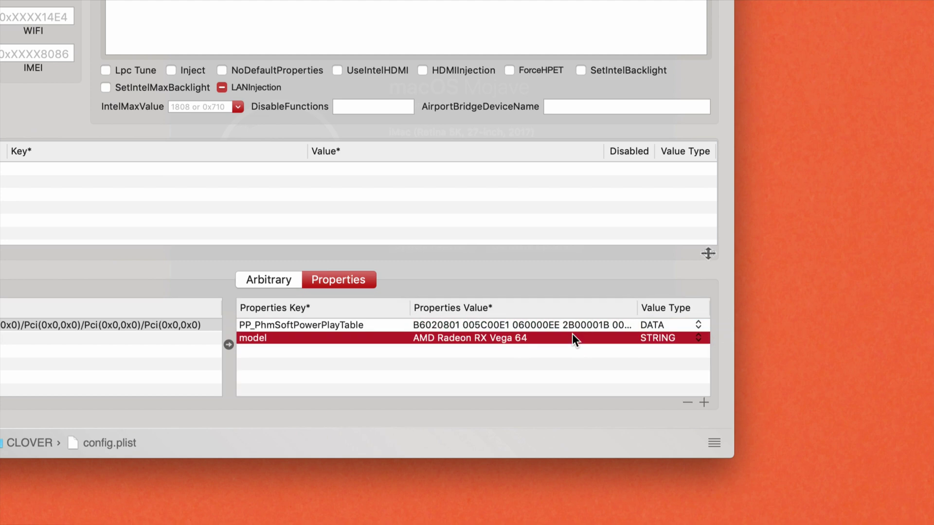
pyautogui.click(567, 328)
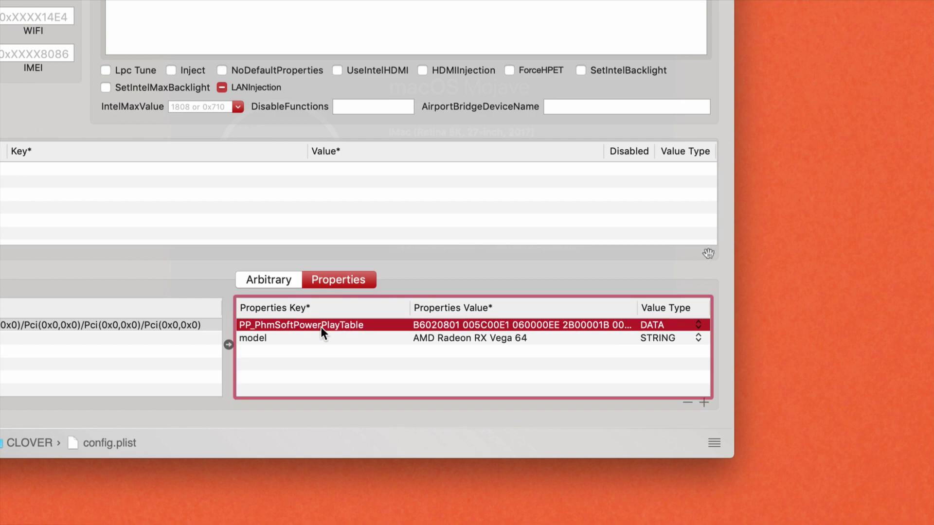
pyautogui.press('Return')
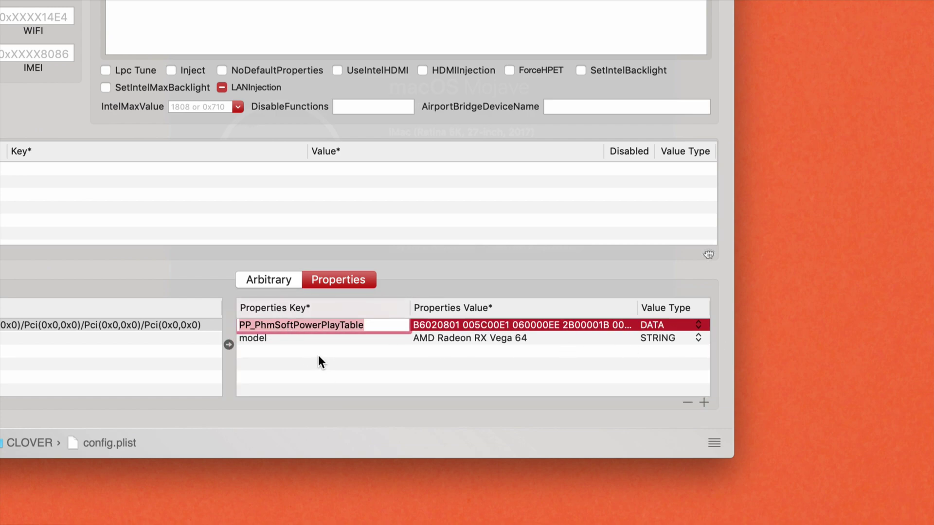
pyautogui.press('Return')
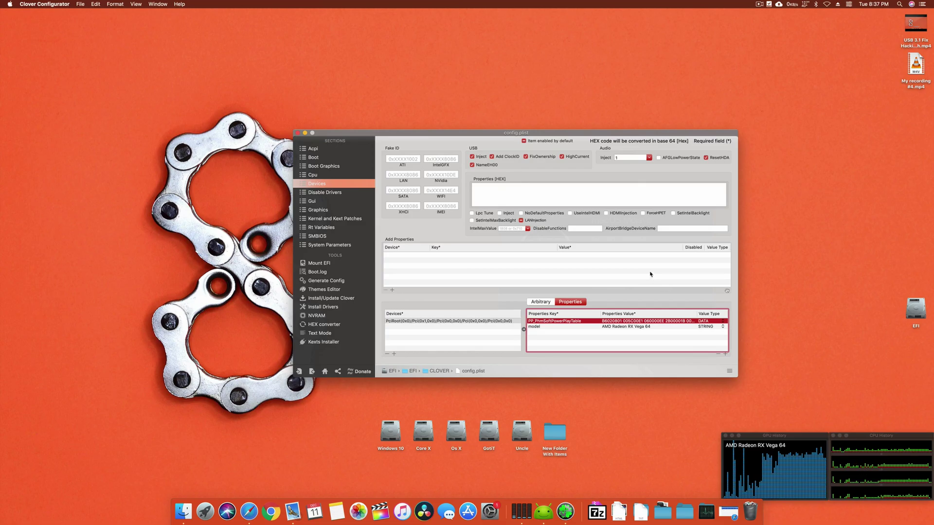
# Step: Close the config.plist editor and center the About This Mac window showing Radeon RX Vega 64
pyautogui.moveTo(621, 138); pyautogui.dragTo(539, 128)
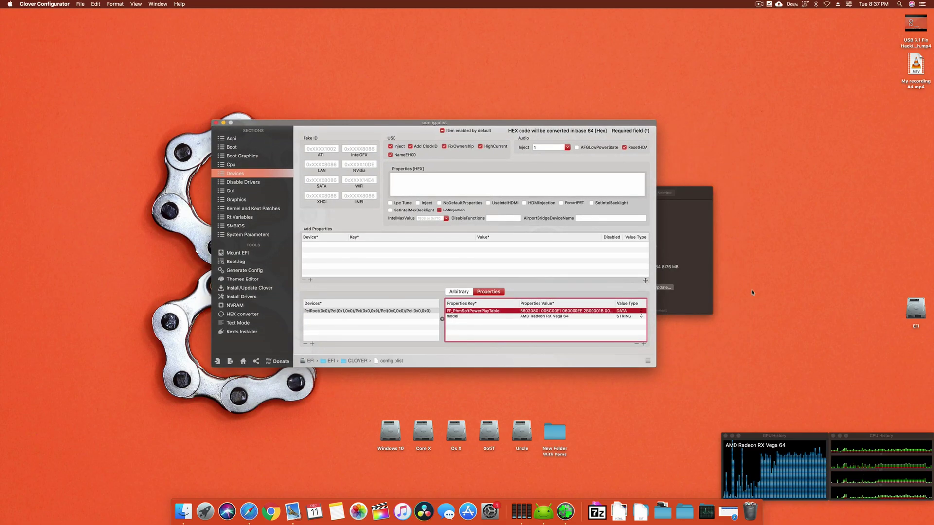
pyautogui.click(210, 129)
pyautogui.click(214, 128)
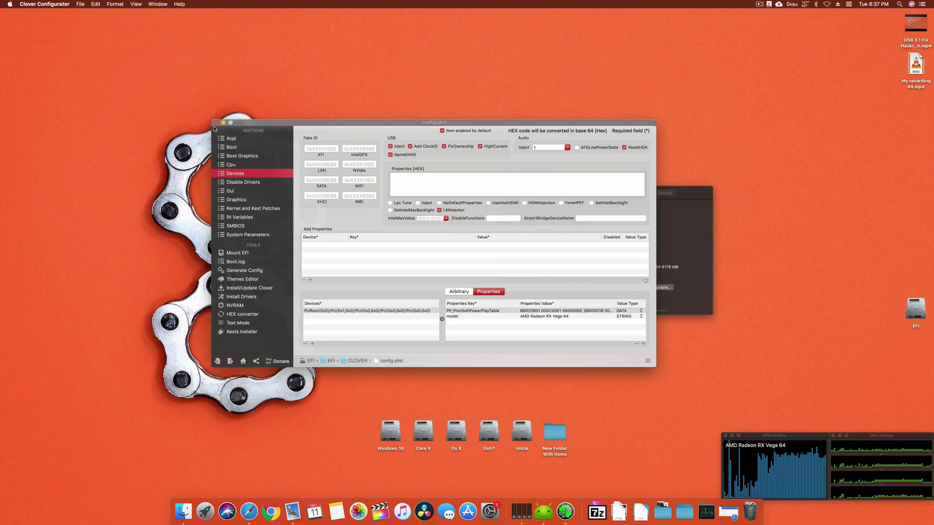
pyautogui.click(216, 122)
pyautogui.moveTo(675, 199); pyautogui.dragTo(529, 229)
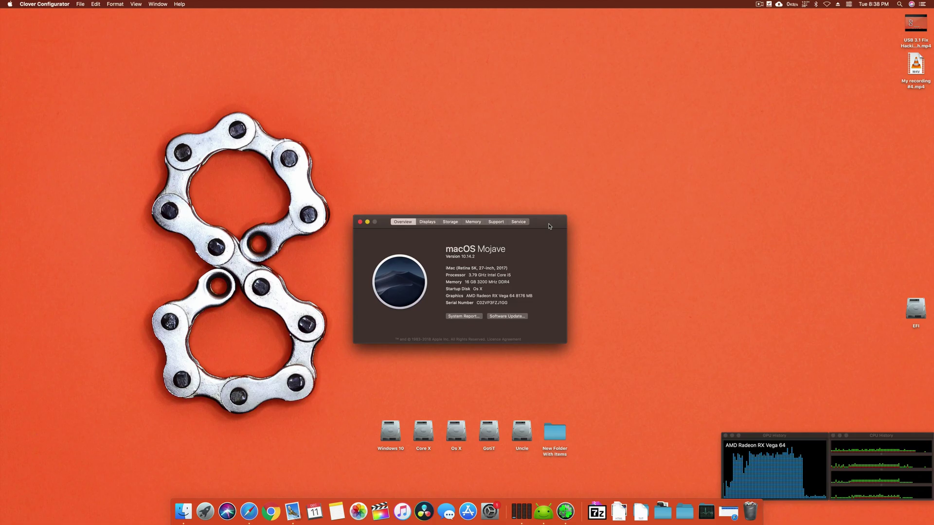
pyautogui.moveTo(550, 226); pyautogui.dragTo(566, 210)
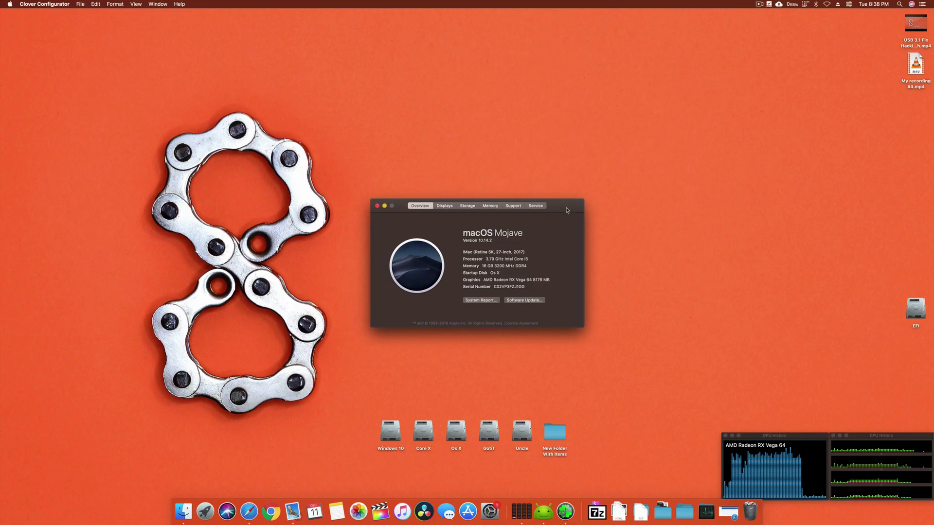
pyautogui.click(247, 514)
pyautogui.click(246, 514)
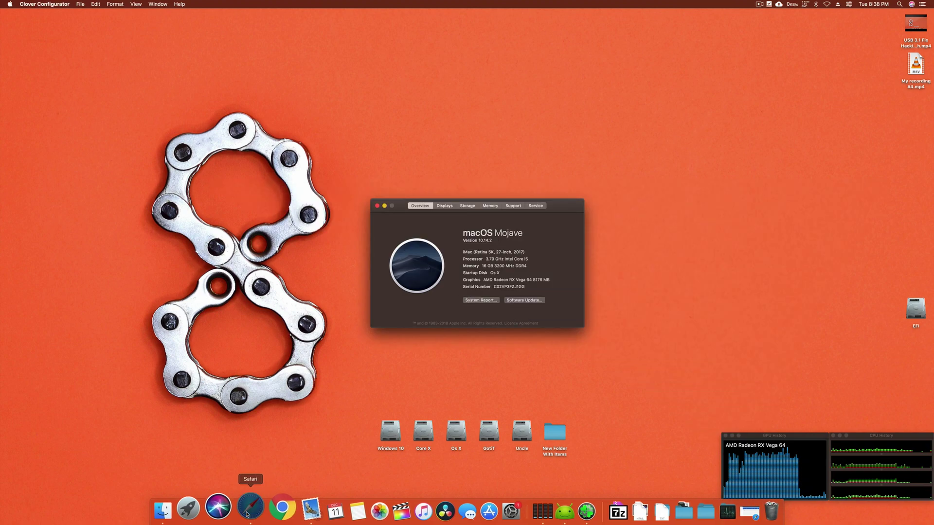